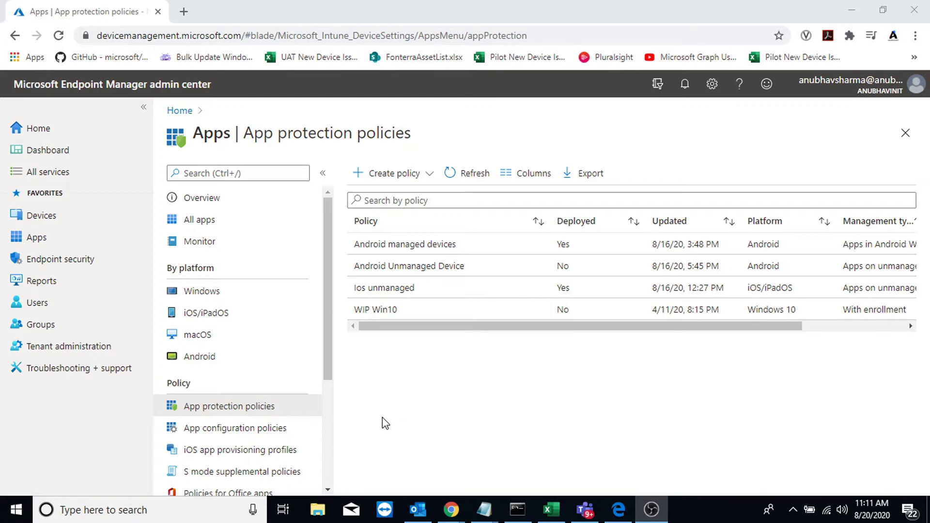
Open the 'Ios unmanaged' app protection policy and view its Properties page.
{"action": "left_click", "coordinate": [405, 297]}
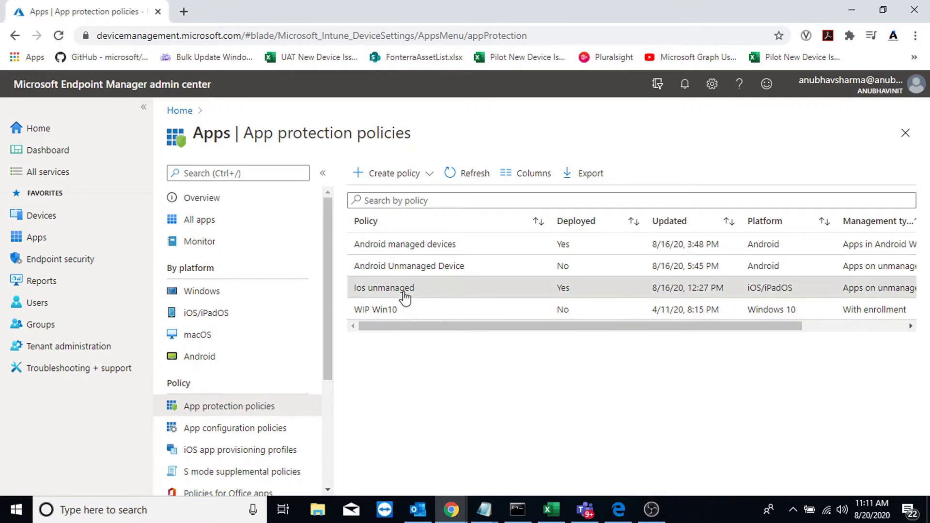
{"action": "left_click", "coordinate": [405, 296]}
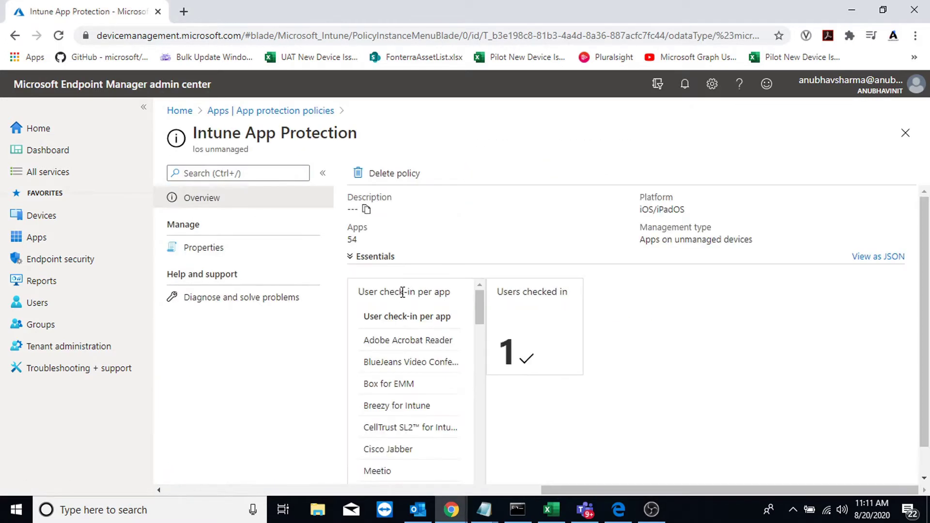
{"action": "left_click", "coordinate": [234, 249]}
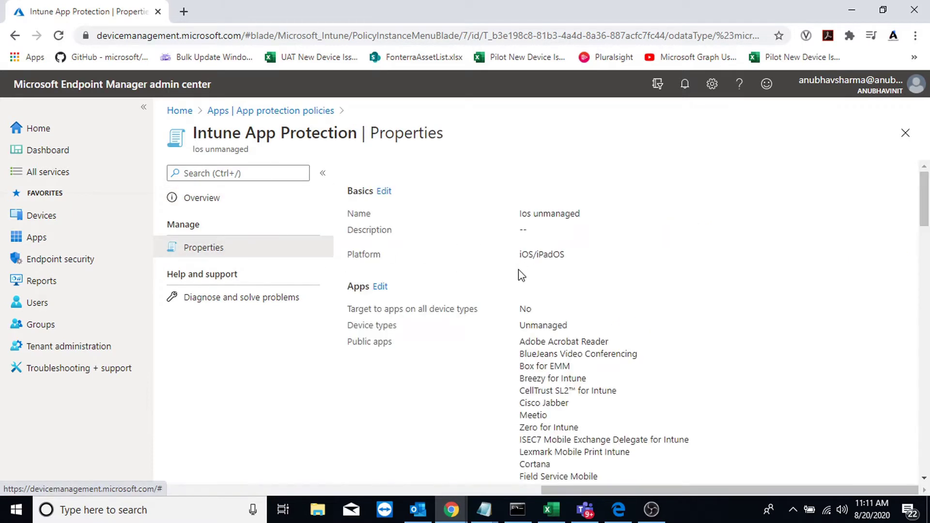
{"action": "left_click_drag", "start_coordinate": [517, 326], "coordinate": [600, 328]}
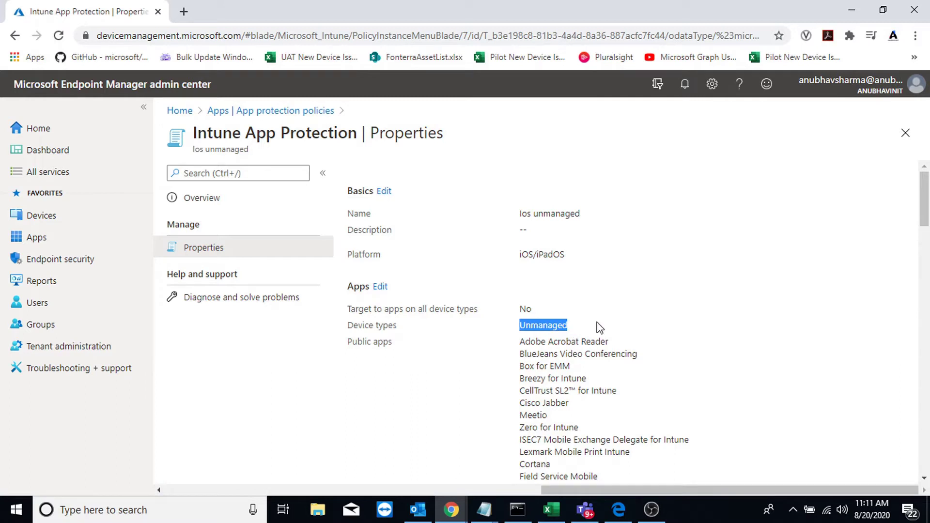
{"action": "left_click", "coordinate": [599, 328]}
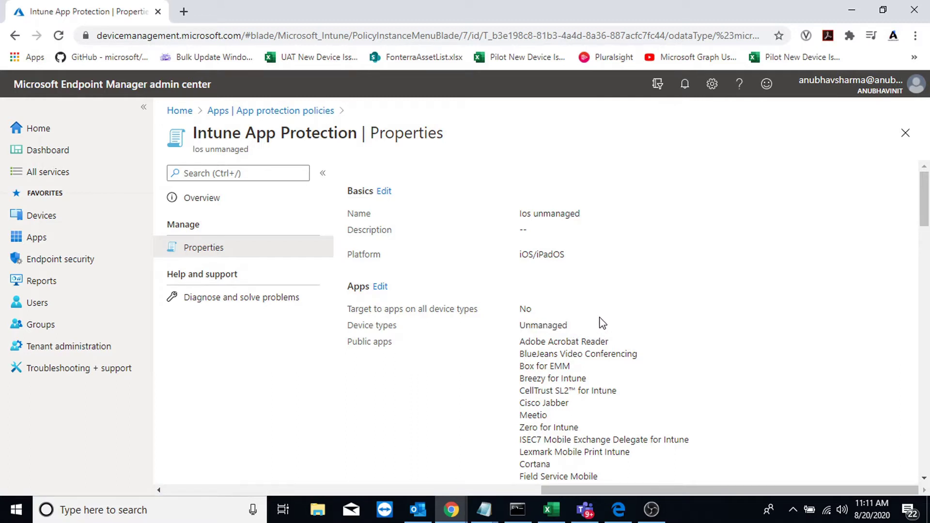
{"action": "key", "text": "alt+Tab"}
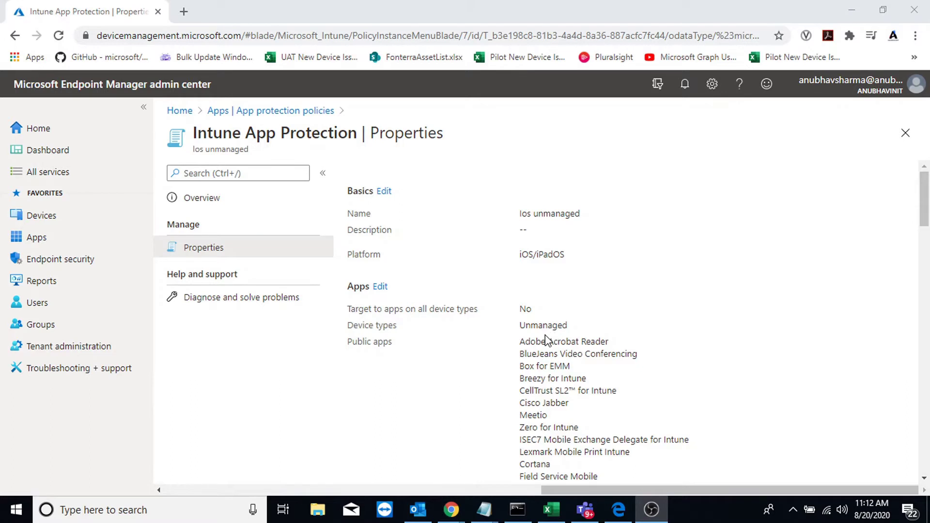
{"action": "scroll", "coordinate": [546, 339], "scroll_direction": "down", "scroll_amount": 5}
{"action": "scroll", "coordinate": [529, 313], "scroll_direction": "up", "scroll_amount": 5}
{"action": "left_click_drag", "start_coordinate": [518, 348], "coordinate": [661, 415]}
{"action": "scroll", "coordinate": [607, 365], "scroll_direction": "down", "scroll_amount": 10}
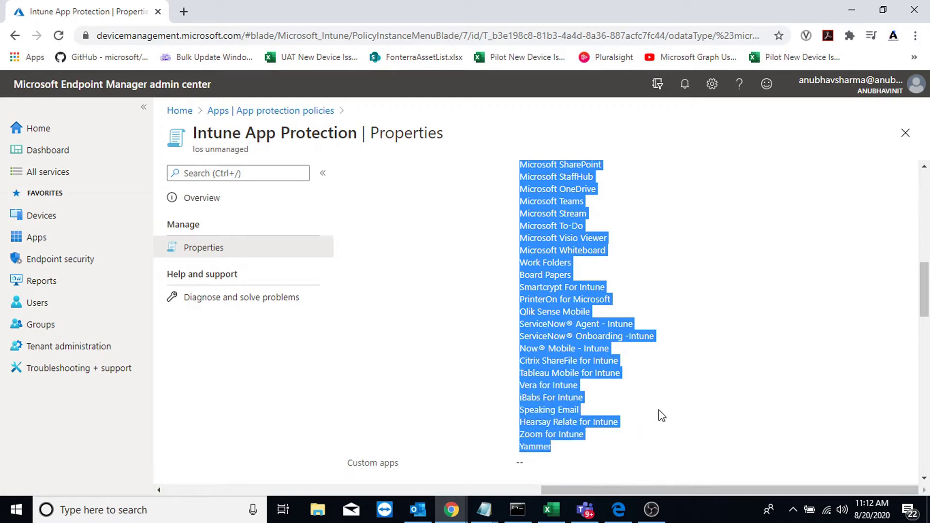
{"action": "scroll", "coordinate": [670, 395], "scroll_direction": "up", "scroll_amount": 10}
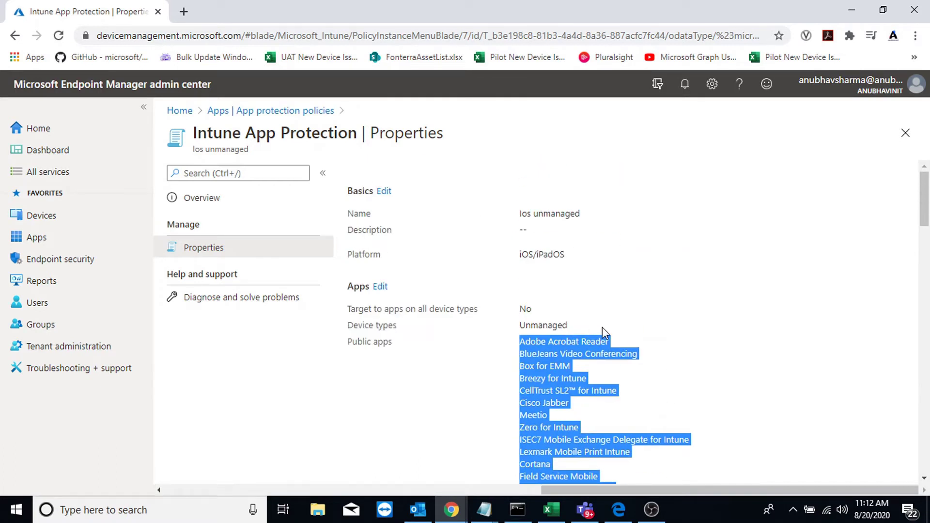
{"action": "left_click", "coordinate": [560, 351]}
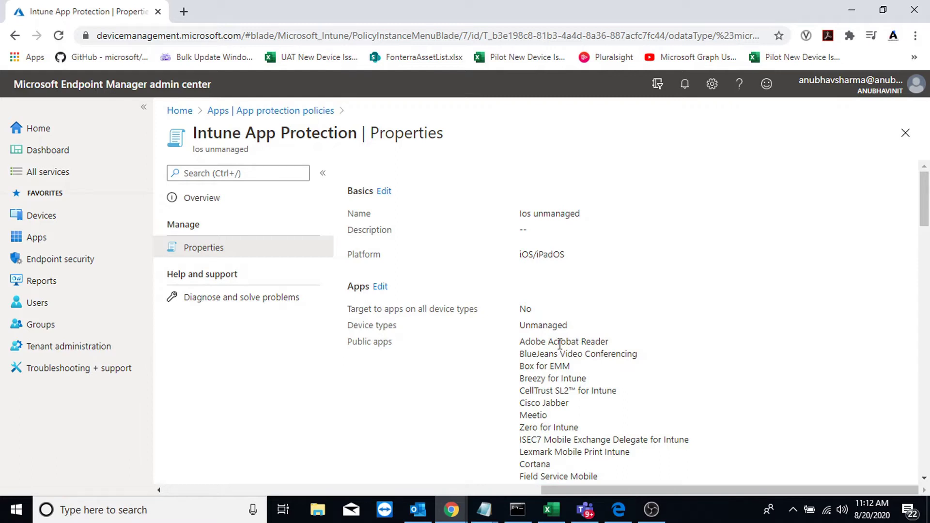
{"action": "left_click_drag", "start_coordinate": [561, 344], "coordinate": [576, 370]}
{"action": "left_click", "coordinate": [575, 373]}
{"action": "left_click_drag", "start_coordinate": [558, 344], "coordinate": [611, 388]}
{"action": "left_click", "coordinate": [610, 387]}
{"action": "scroll", "coordinate": [567, 386], "scroll_direction": "down", "scroll_amount": 15}
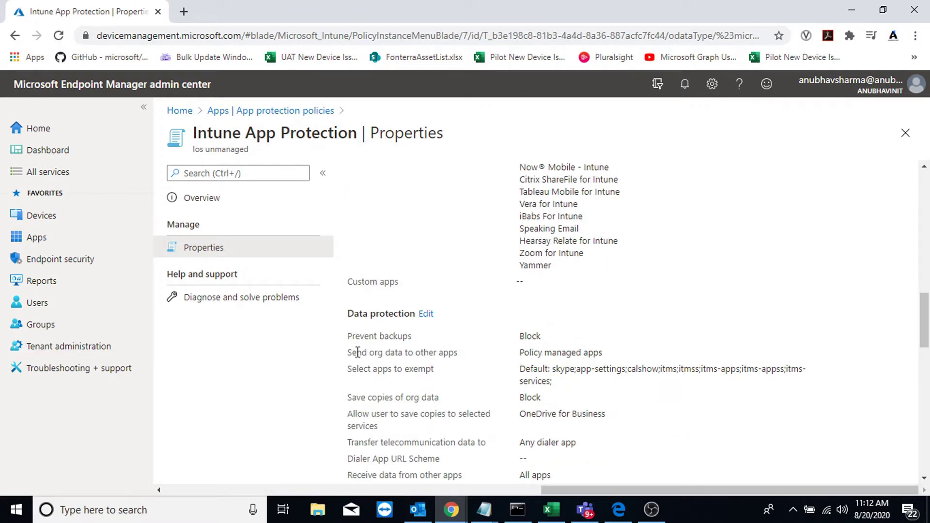
{"action": "left_click_drag", "start_coordinate": [355, 353], "coordinate": [463, 356]}
{"action": "left_click", "coordinate": [493, 358]}
{"action": "left_click_drag", "start_coordinate": [524, 352], "coordinate": [616, 357]}
{"action": "left_click", "coordinate": [616, 356]}
{"action": "scroll", "coordinate": [615, 351], "scroll_direction": "down", "scroll_amount": 8}
{"action": "scroll", "coordinate": [614, 350], "scroll_direction": "down", "scroll_amount": 8}
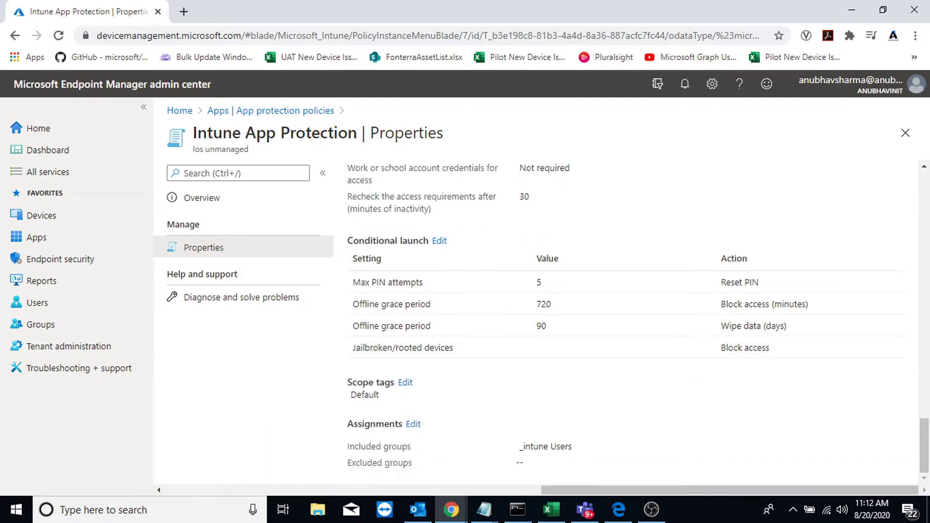
{"action": "key", "text": "alt+Tab"}
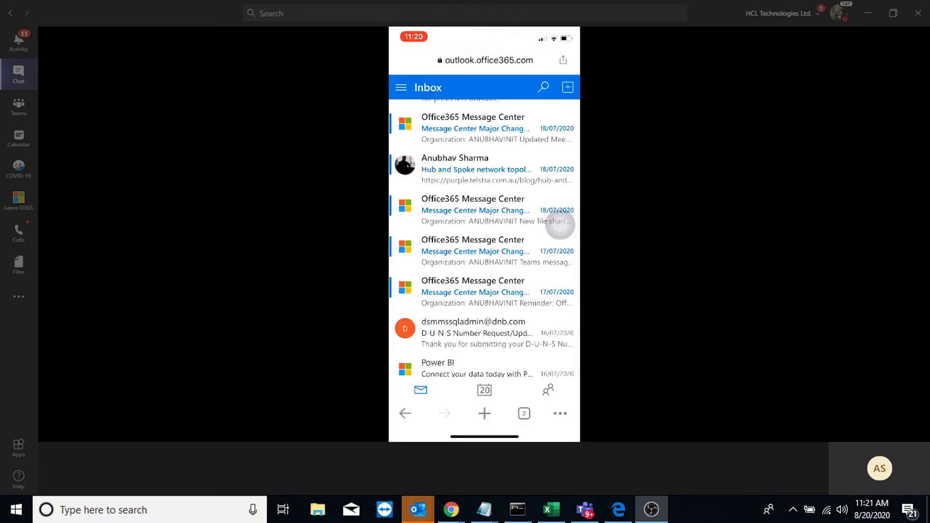
On the mirrored iPhone, open the Teams message translation email and select text in its body.
{"action": "scroll", "coordinate": [560, 224], "scroll_direction": "down", "scroll_amount": 1}
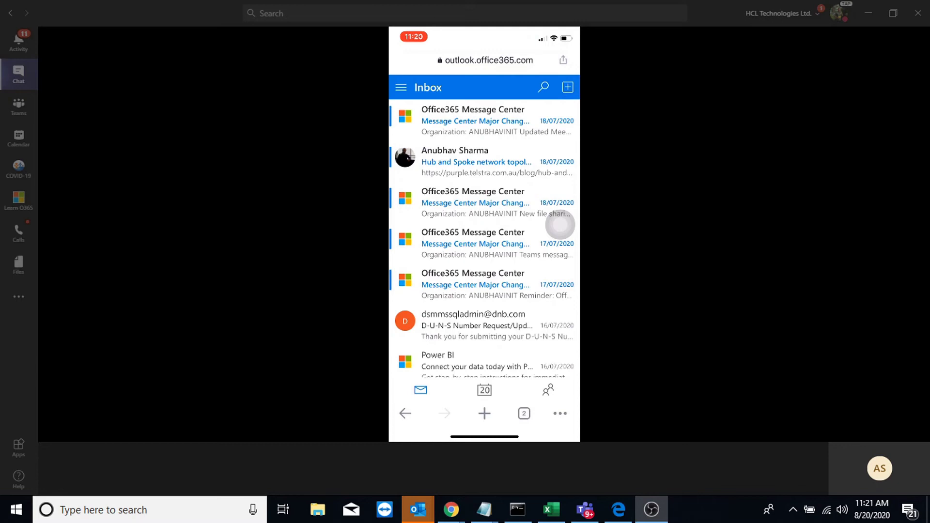
{"action": "left_click", "coordinate": [560, 228]}
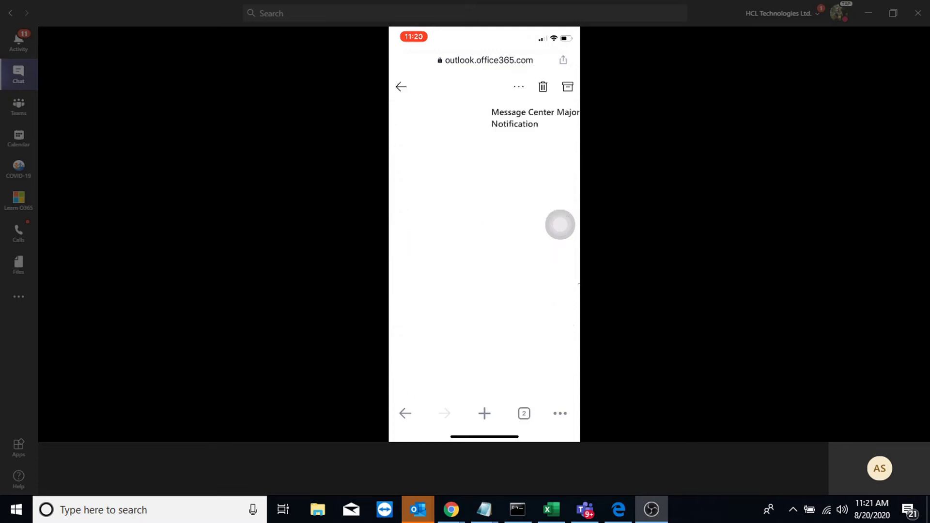
{"action": "scroll", "coordinate": [560, 224], "scroll_direction": "down", "scroll_amount": 3}
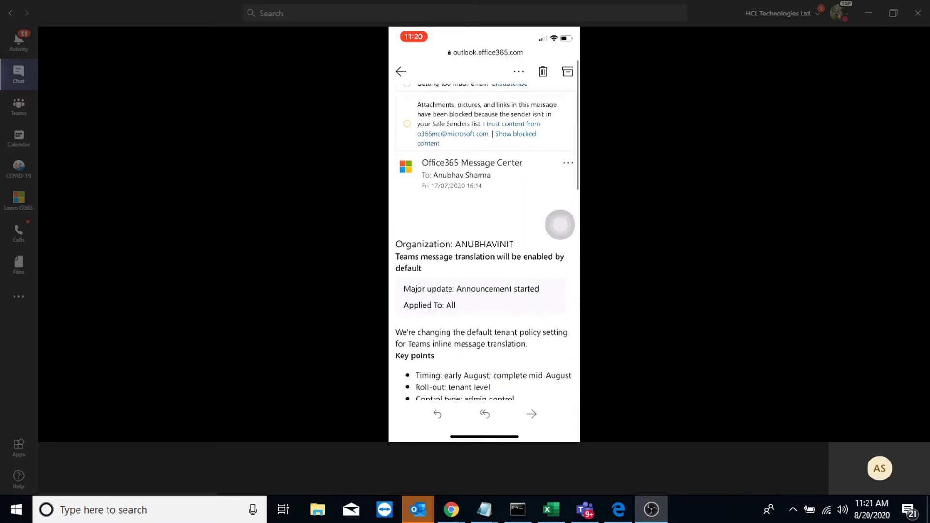
{"action": "left_click", "coordinate": [503, 256]}
{"action": "left_click_drag", "start_coordinate": [497, 248], "coordinate": [407, 247]}
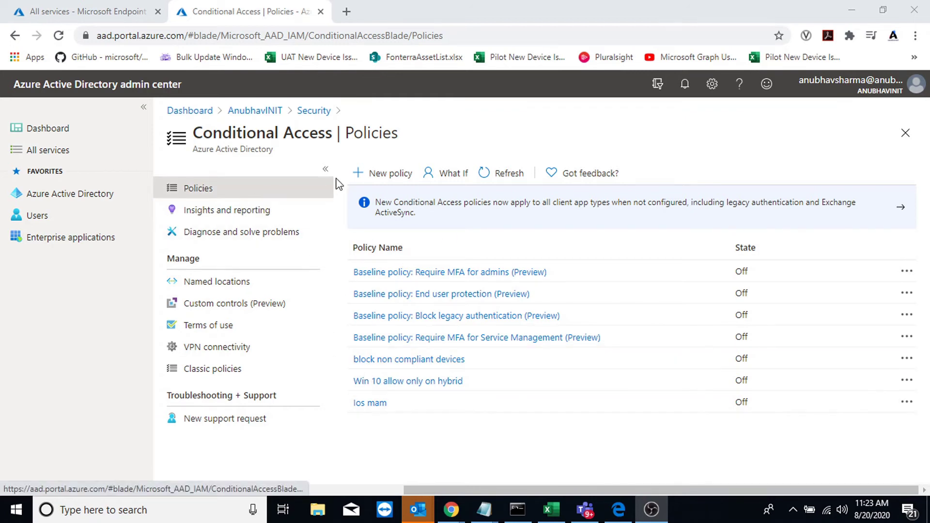
Open the 'Ios mam' conditional access policy and scroll through its settings.
{"action": "left_click", "coordinate": [369, 403]}
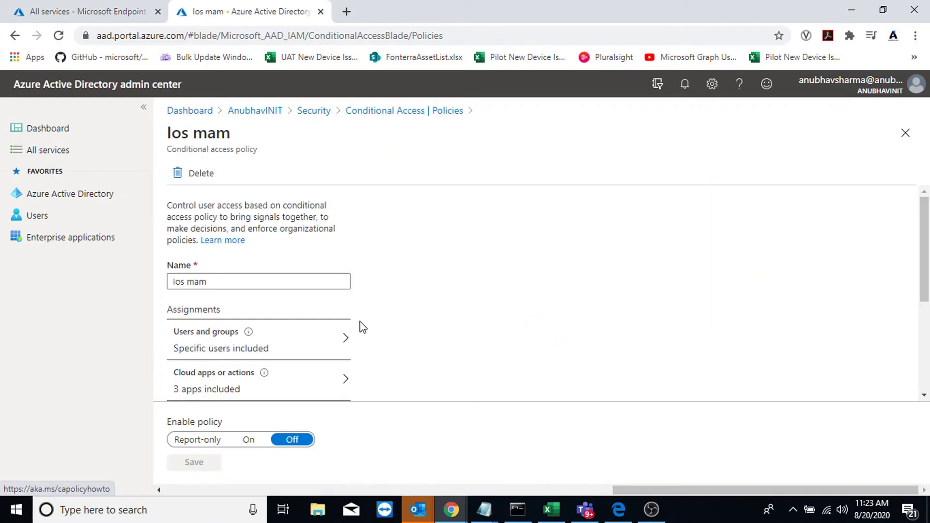
{"action": "scroll", "coordinate": [361, 320], "scroll_direction": "down", "scroll_amount": 3}
{"action": "scroll", "coordinate": [322, 224], "scroll_direction": "up", "scroll_amount": 4}
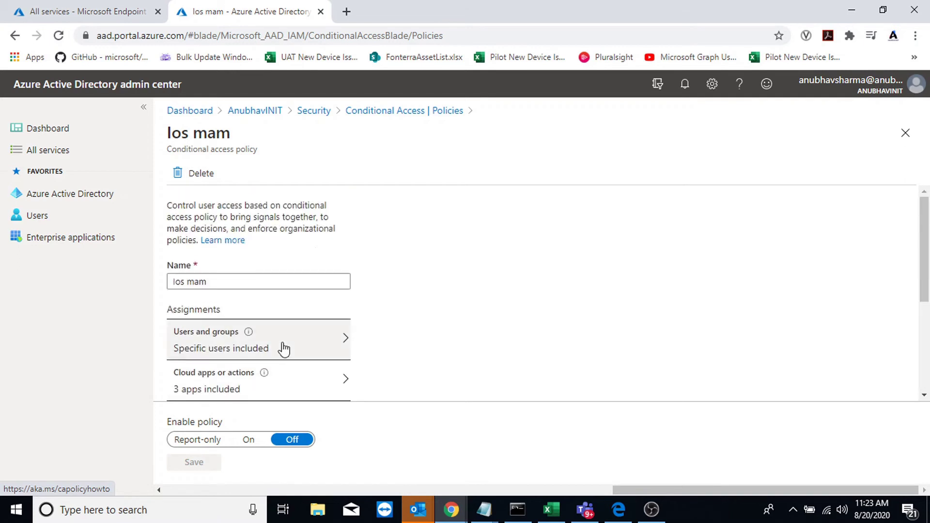
{"action": "scroll", "coordinate": [567, 262], "scroll_direction": "down", "scroll_amount": 4}
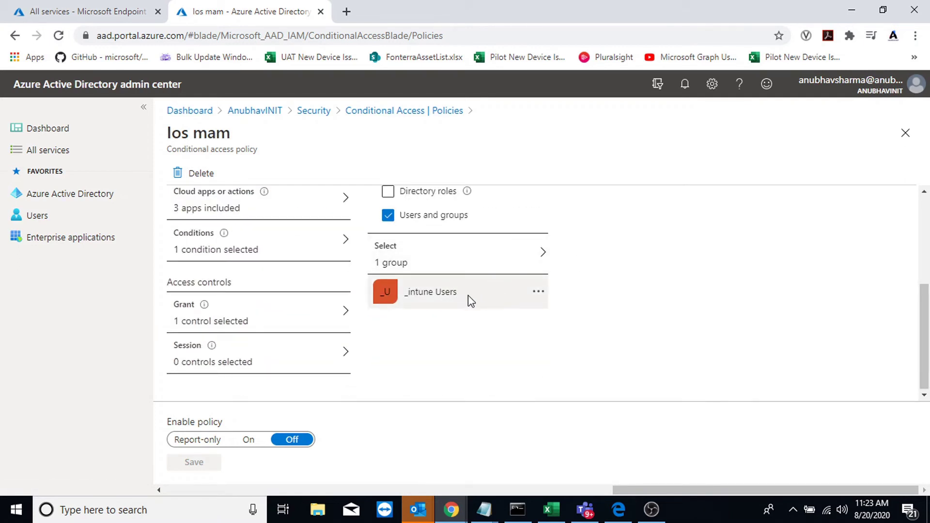
{"action": "scroll", "coordinate": [490, 295], "scroll_direction": "up", "scroll_amount": 4}
{"action": "scroll", "coordinate": [490, 296], "scroll_direction": "down", "scroll_amount": 4}
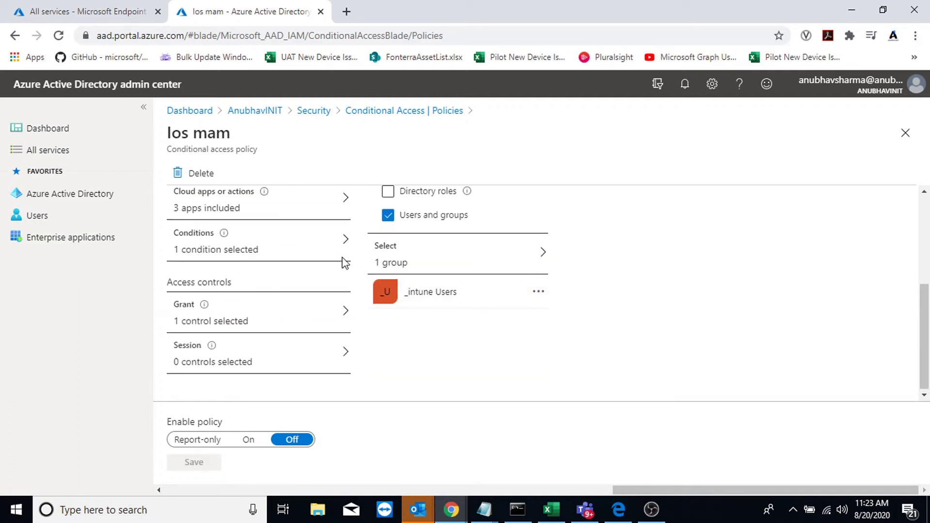
{"action": "left_click", "coordinate": [300, 212]}
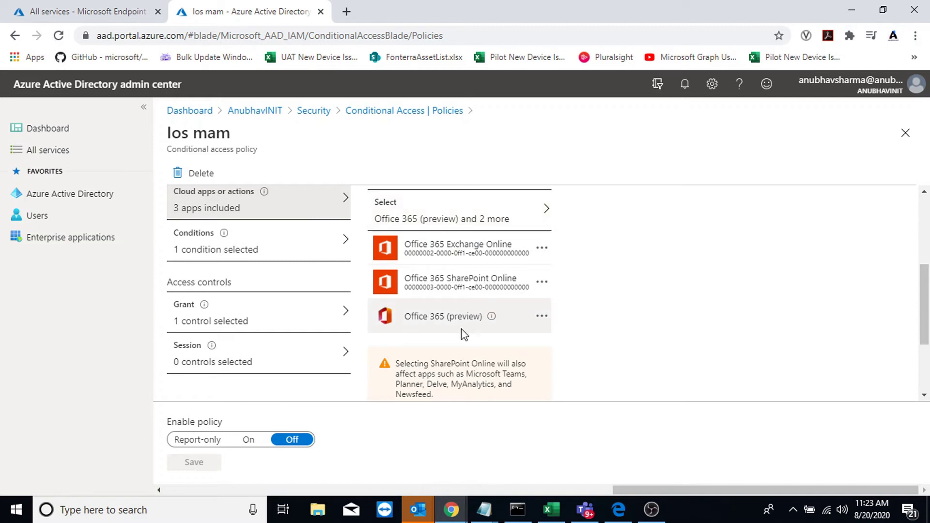
{"action": "left_click", "coordinate": [283, 250]}
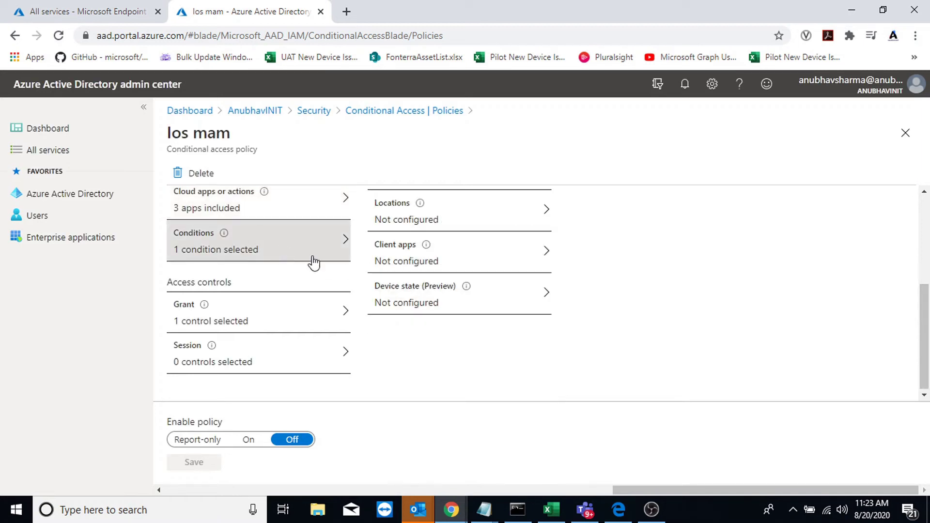
{"action": "scroll", "coordinate": [416, 286], "scroll_direction": "up", "scroll_amount": 3}
{"action": "mouse_move", "coordinate": [445, 345]}
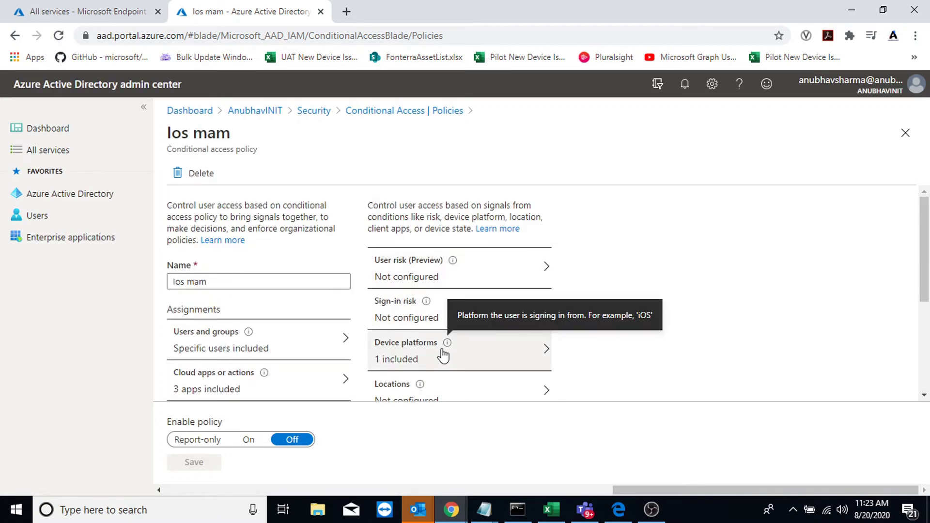
{"action": "left_click", "coordinate": [534, 363]}
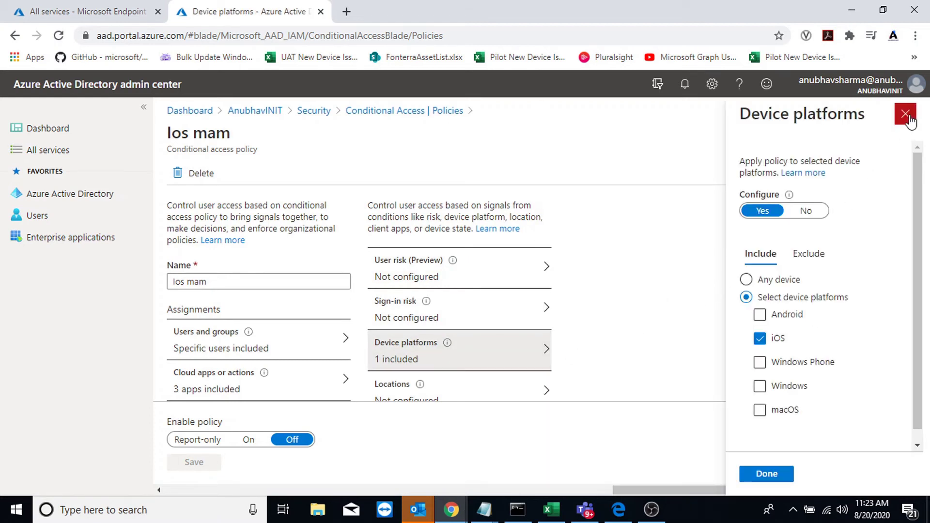
{"action": "scroll", "coordinate": [866, 261], "scroll_direction": "down", "scroll_amount": 1}
{"action": "scroll", "coordinate": [866, 257], "scroll_direction": "up", "scroll_amount": 1}
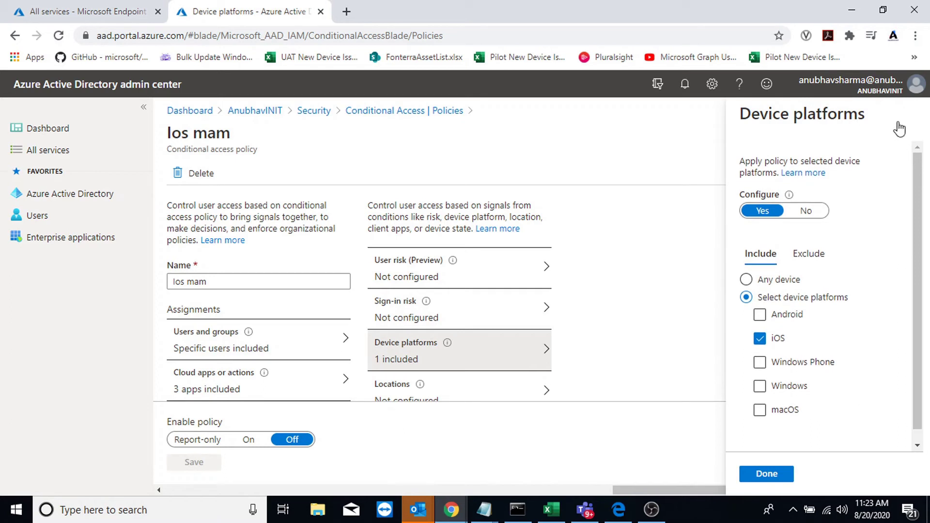
{"action": "key", "text": "Escape"}
{"action": "scroll", "coordinate": [325, 335], "scroll_direction": "down", "scroll_amount": 3}
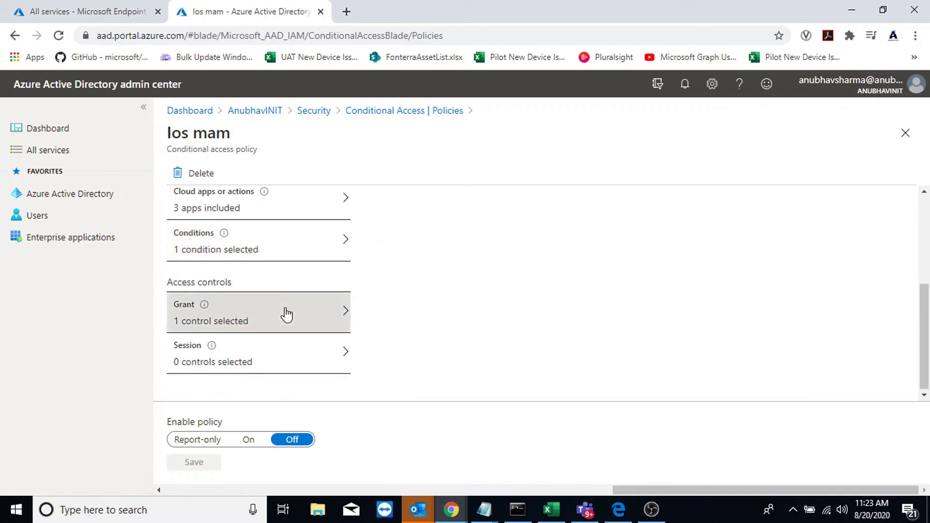
{"action": "left_click", "coordinate": [286, 314]}
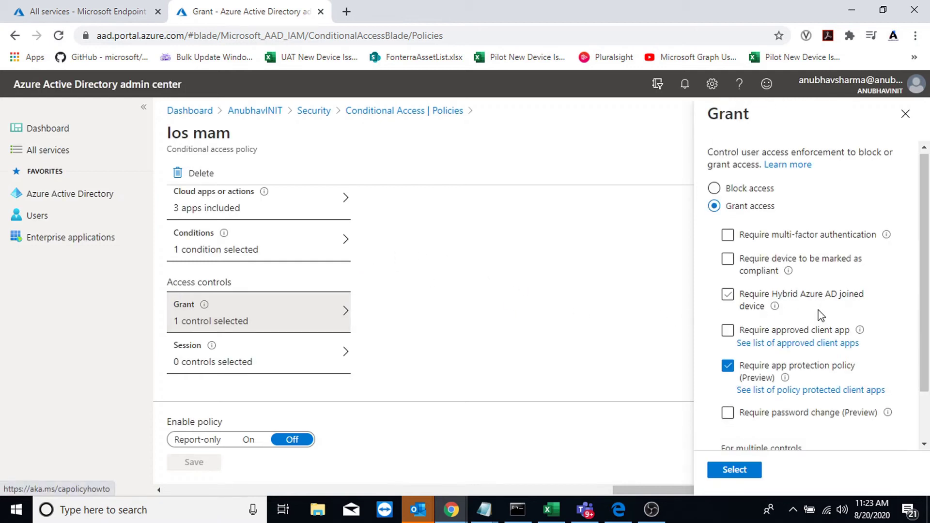
Set the 'Ios mam' policy's Enable policy to On and save it.
{"action": "scroll", "coordinate": [775, 320], "scroll_direction": "down", "scroll_amount": 2}
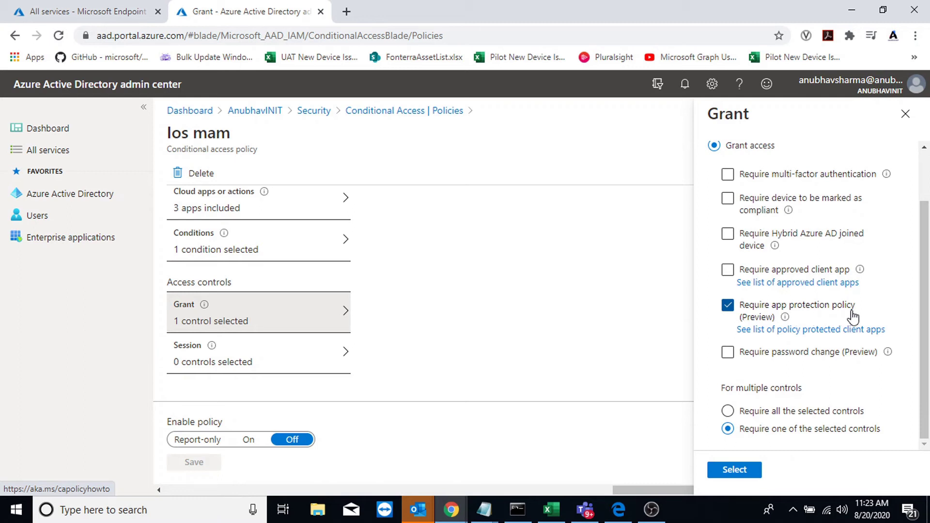
{"action": "scroll", "coordinate": [746, 320], "scroll_direction": "up", "scroll_amount": 2}
{"action": "scroll", "coordinate": [744, 317], "scroll_direction": "down", "scroll_amount": 2}
{"action": "left_click", "coordinate": [249, 440]}
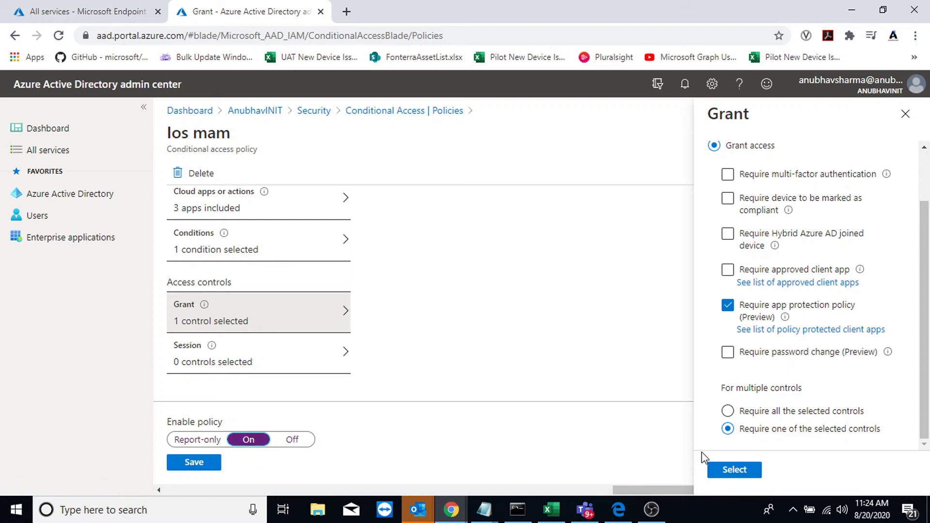
{"action": "left_click", "coordinate": [197, 464]}
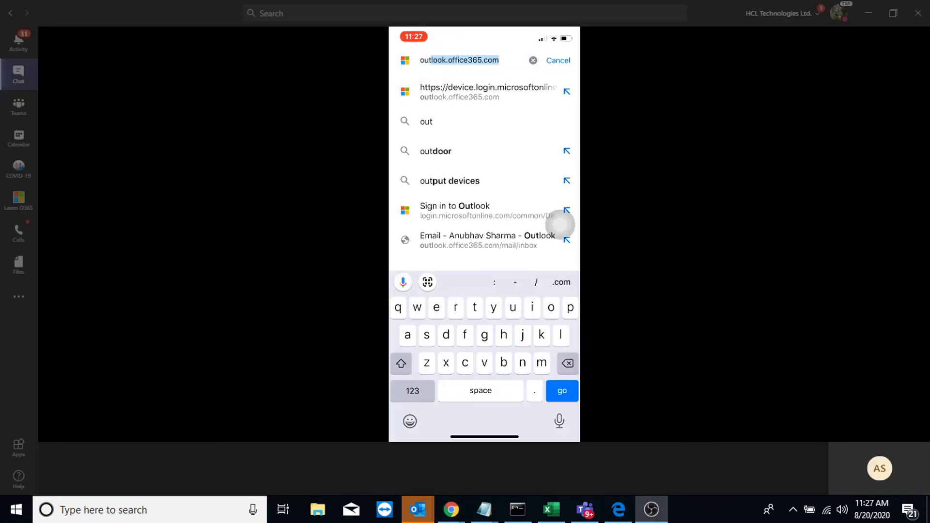
Load outlook.office365.com on the phone, choose the work account and submit its password.
{"action": "key", "text": "Return"}
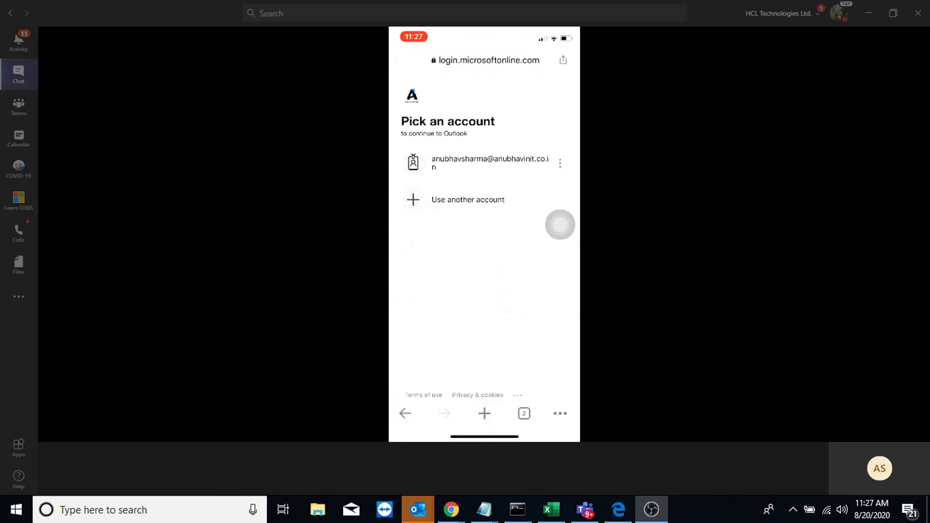
{"action": "left_click", "coordinate": [490, 162]}
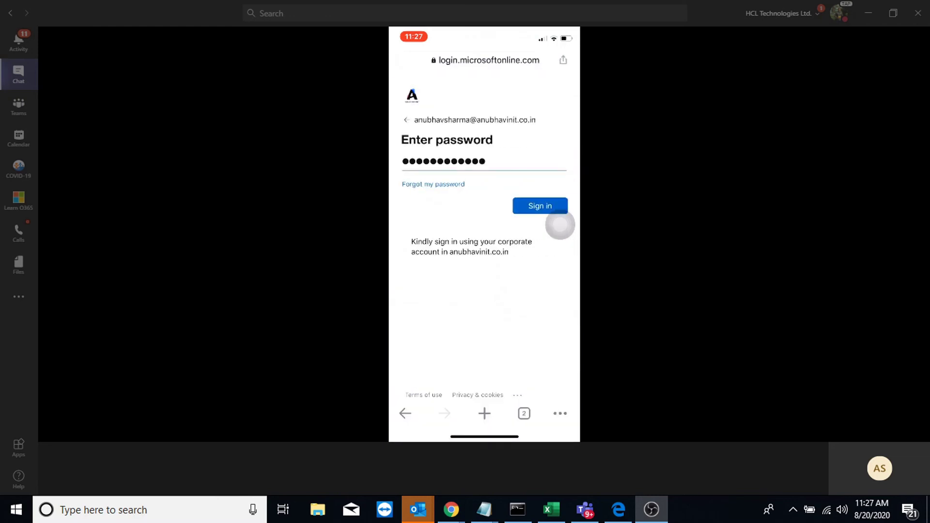
{"action": "left_click", "coordinate": [560, 225]}
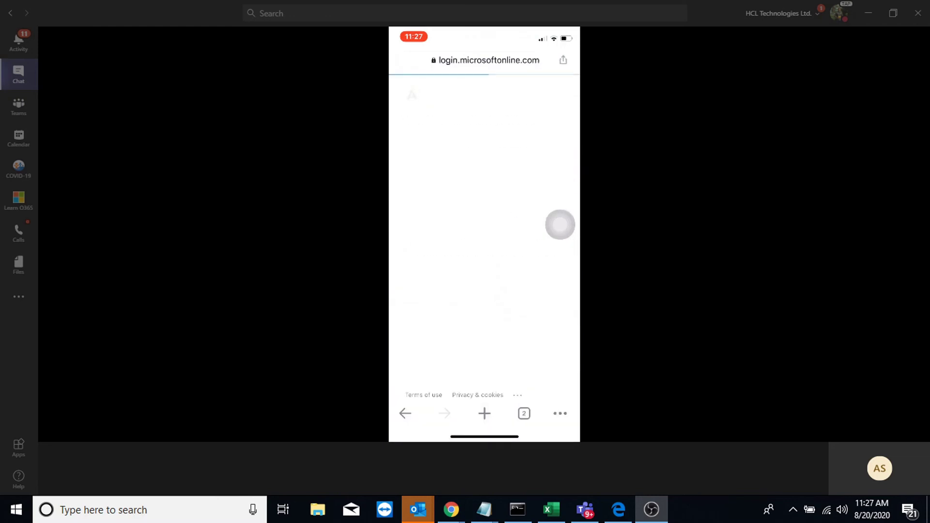